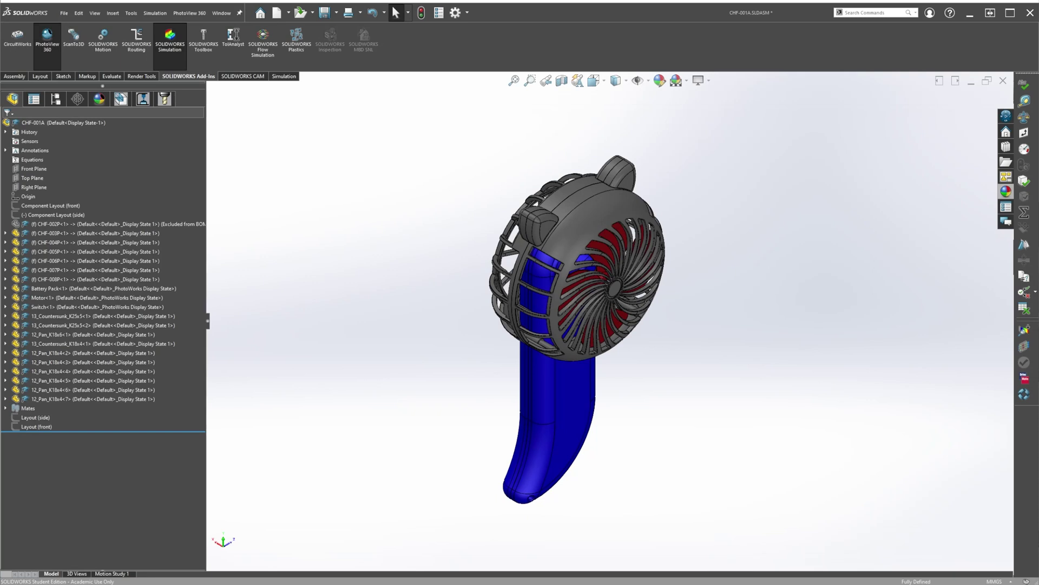
Step: Turn on RealView Graphics, Shadows In Shaded Mode, Ambient Occlusion and Perspective from View Settings
{"action": "left_click", "coordinate": [711, 81]}
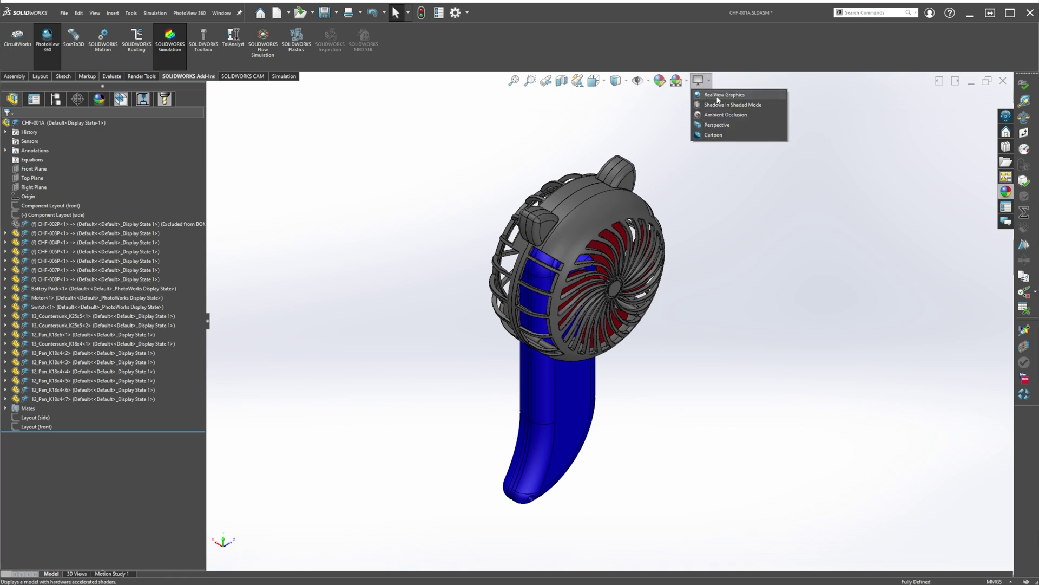
{"action": "left_click", "coordinate": [718, 95]}
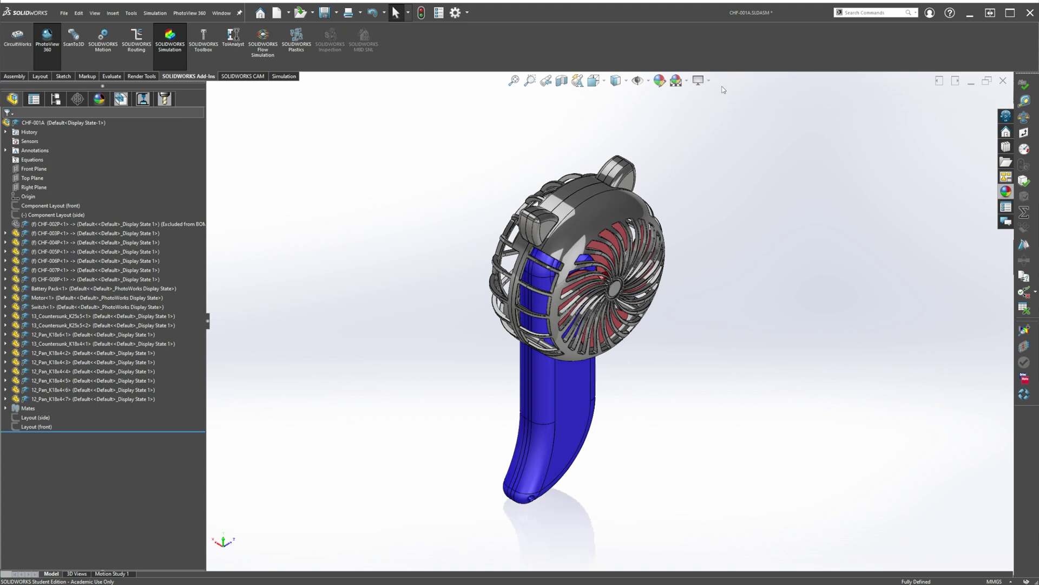
{"action": "left_click", "coordinate": [708, 81]}
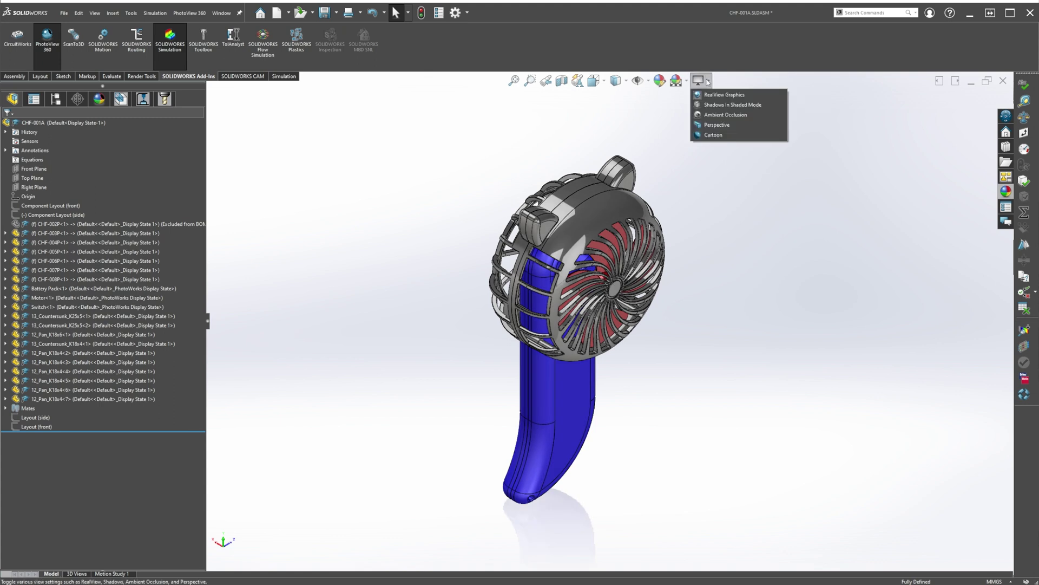
{"action": "left_click", "coordinate": [728, 104]}
{"action": "left_click", "coordinate": [708, 81]}
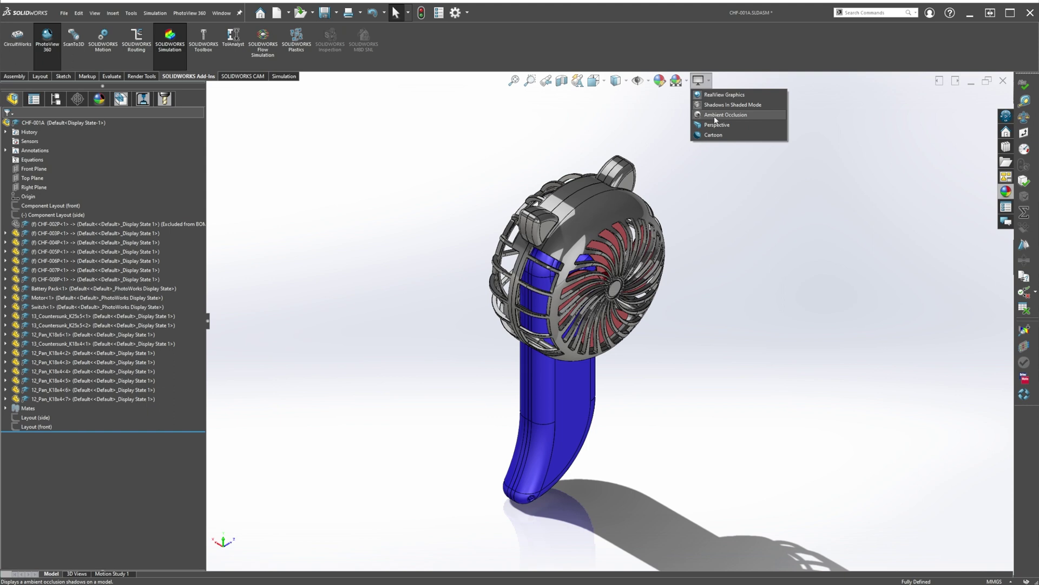
{"action": "left_click", "coordinate": [714, 115]}
{"action": "left_click", "coordinate": [708, 81]}
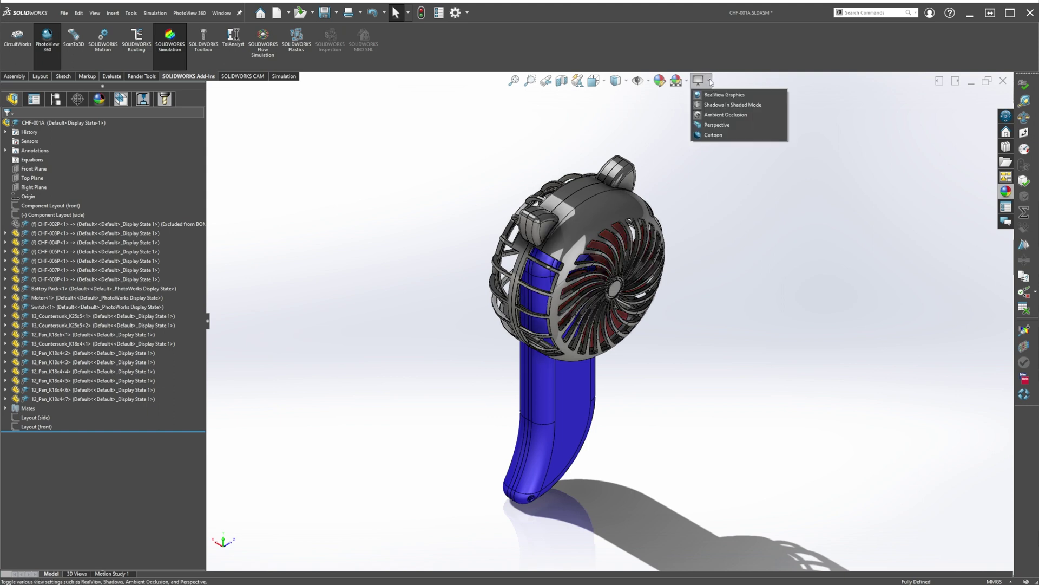
{"action": "left_click", "coordinate": [716, 125]}
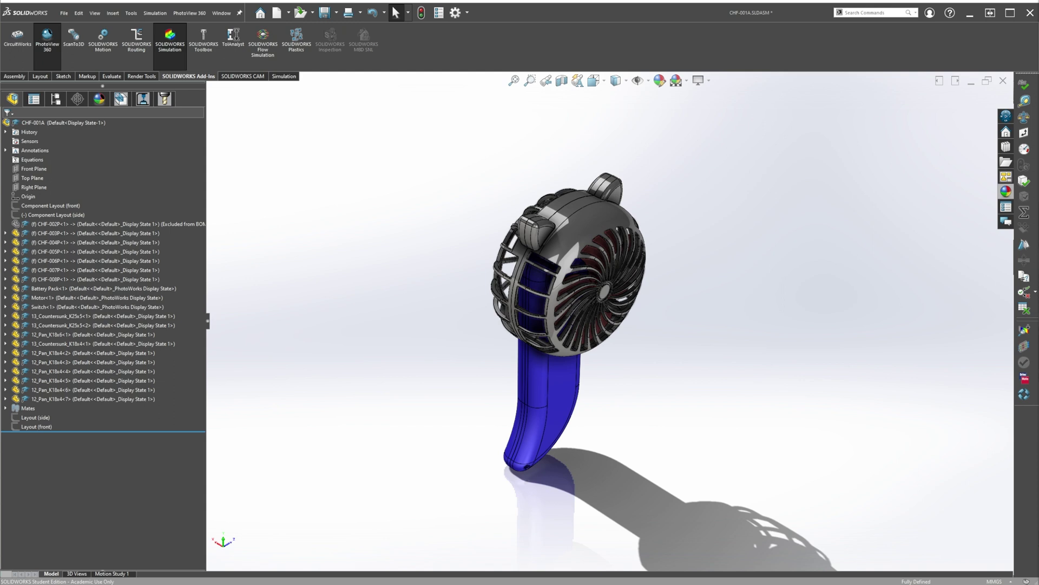
Step: Toggle RealView Graphics again from the View Settings list
{"action": "left_click", "coordinate": [708, 80]}
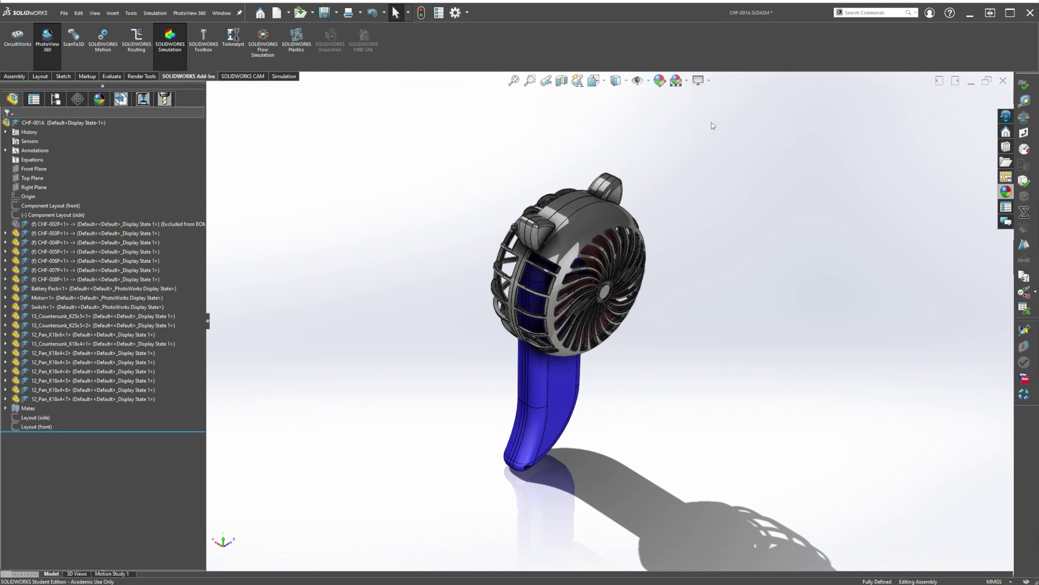
{"action": "left_click", "coordinate": [709, 82]}
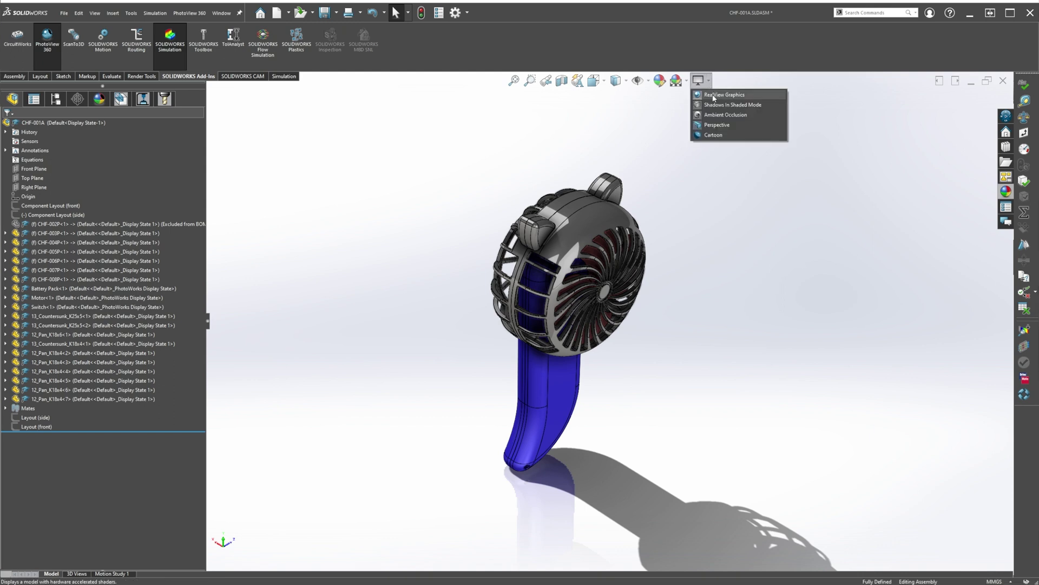
{"action": "left_click", "coordinate": [713, 95]}
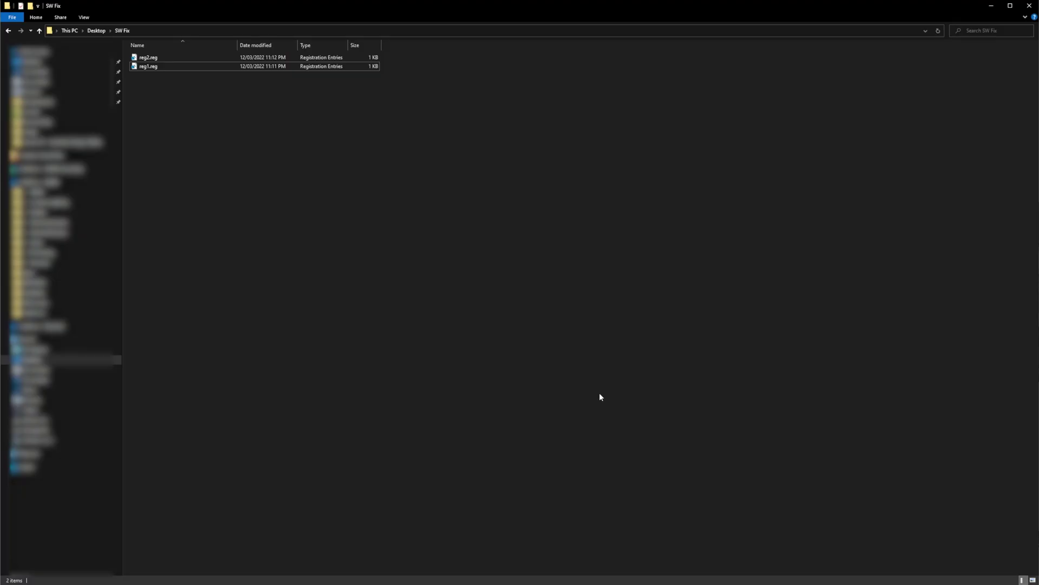
Step: Launch Notepad from the Windows search
{"action": "key", "text": "super"}
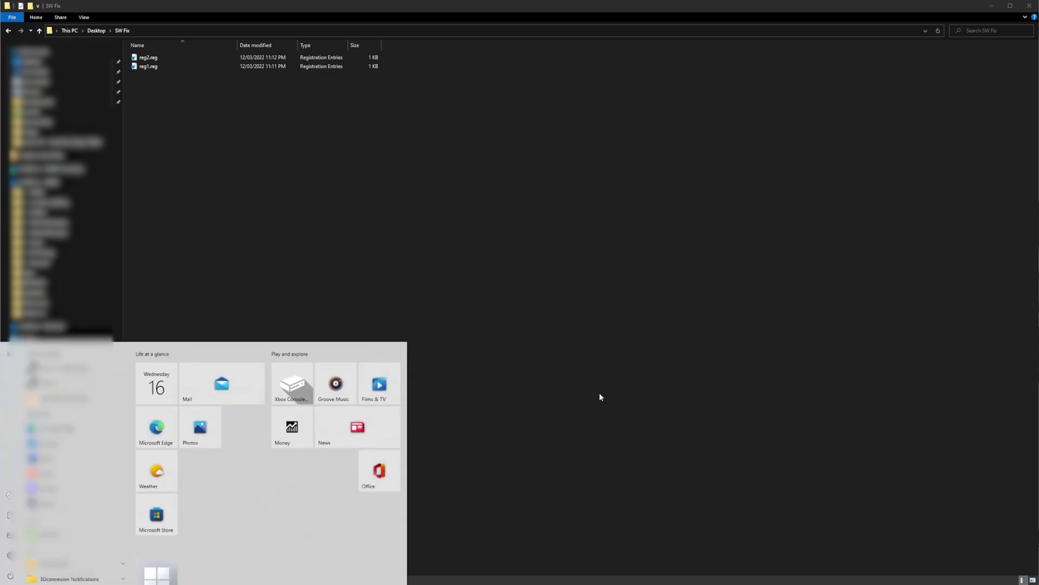
{"action": "type", "text": "notepad"}
{"action": "key", "text": "Return"}
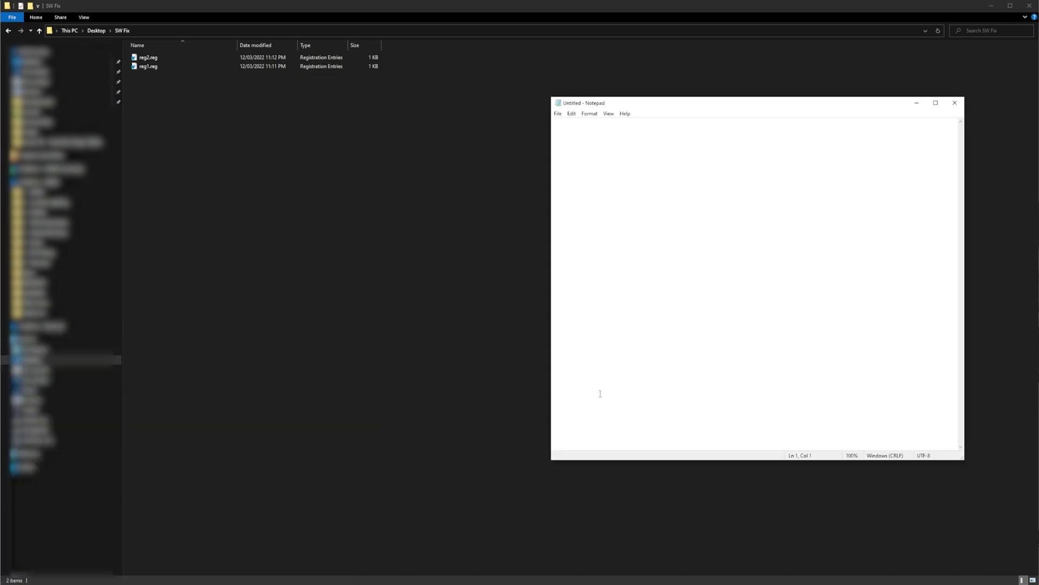
Step: Paste registry entries setting the two SOLIDWORKS 2019 Workarounds values, 00032408 and 04000000
{"action": "key", "text": "ctrl+v"}
{"action": "key", "text": "ctrl+a"}
{"action": "key", "text": "Delete"}
{"action": "type", "text": "Windows Registry Editor Version 5.00  [HKEY_CURRENT_USER\\Software\\SolidWorks\\SOLIDWORKS 2019\\Performance\\Graphics\\Hardware\\Gl2Shaders\\NV40\\Geforce]  \"Workarounds\"=dword:00032408  [HKEY_CURRENT_USER\\SOFTWARE\\SolidWorks\\SOLIDWORKS 2019\\Performance\\Graphics\\Hardware\\NVIDIA Corporation\\GeForce]  \"Workarounds\"=dword:04000000"}
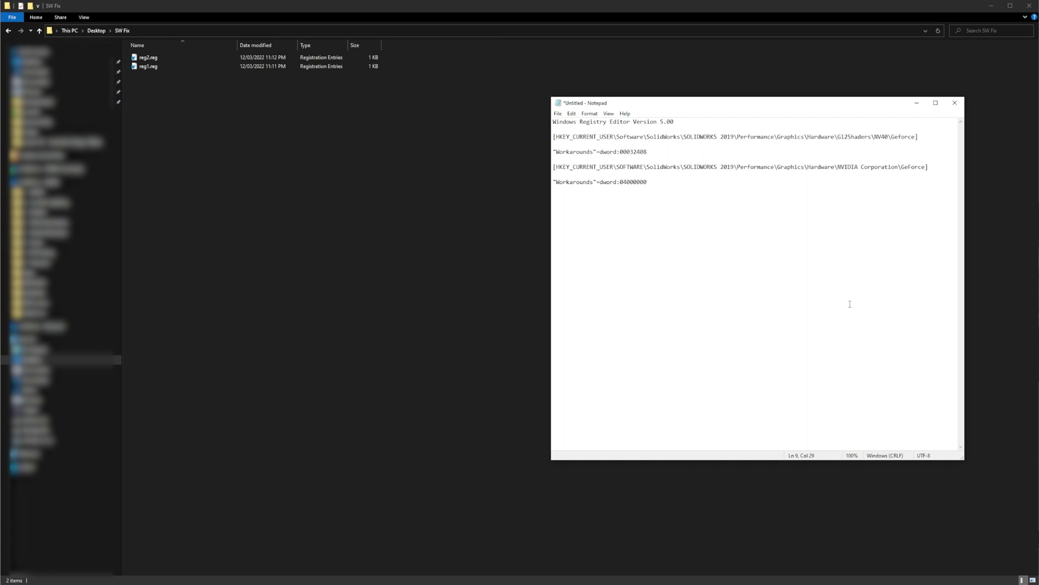
{"action": "key", "text": "ctrl+s"}
{"action": "left_click", "coordinate": [652, 287]}
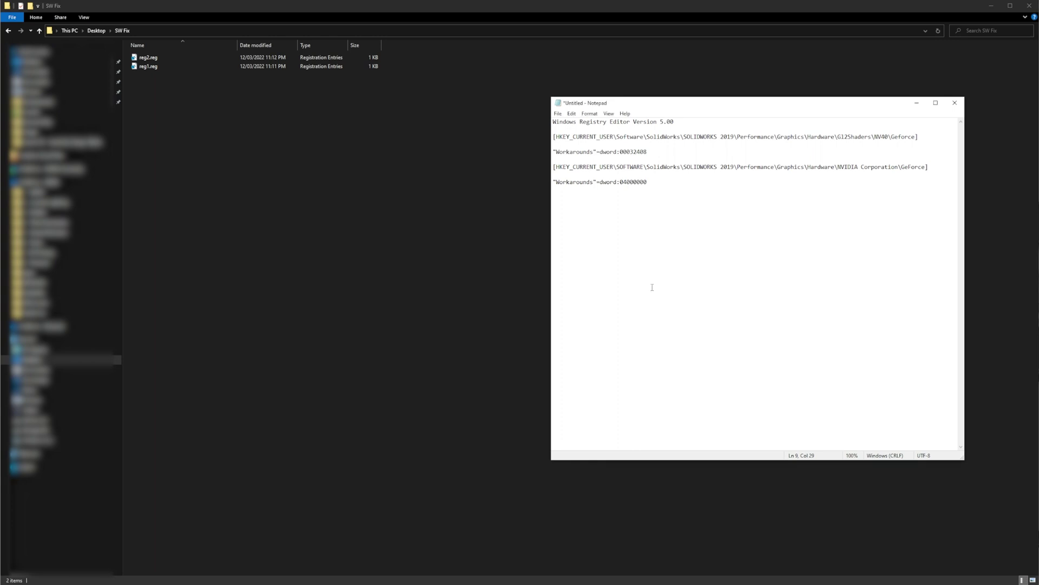
Step: Save the registry text as fix1.reg inside the Desktop SW Fix folder
{"action": "left_click", "coordinate": [557, 114]}
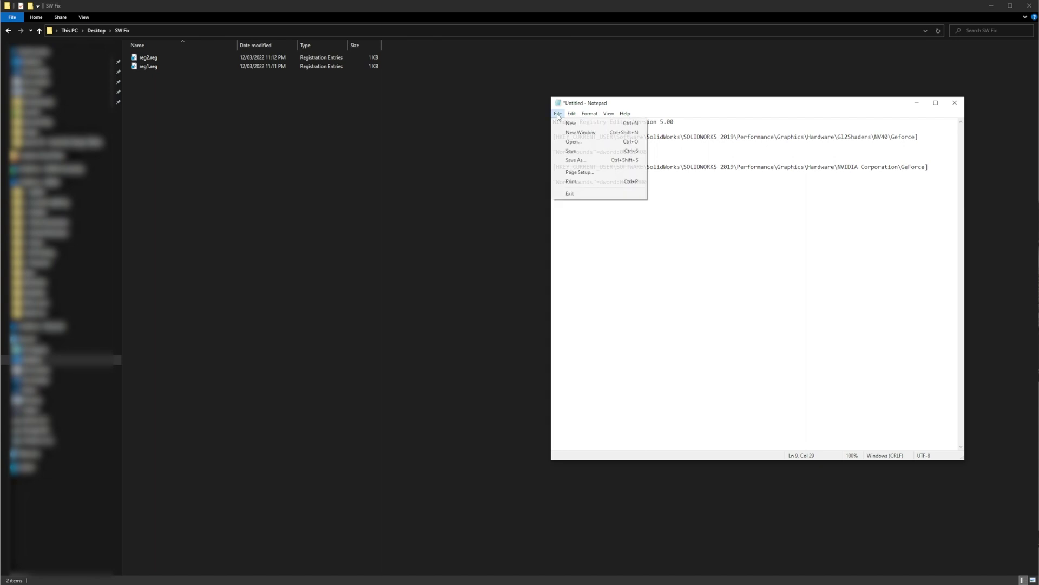
{"action": "left_click", "coordinate": [575, 160]}
{"action": "double_click", "coordinate": [676, 215]}
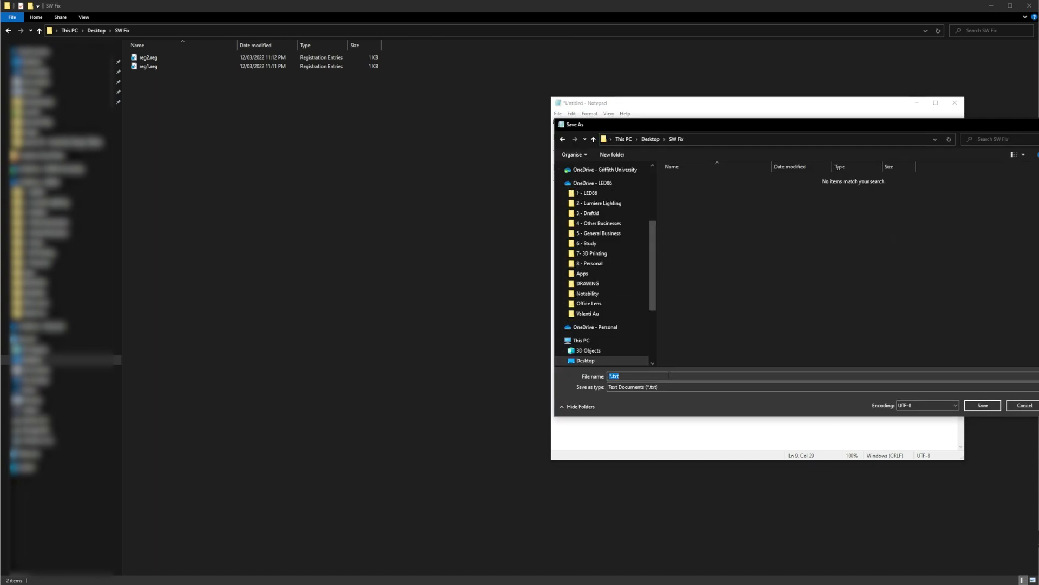
{"action": "type", "text": "fix1.reg"}
{"action": "key", "text": "Return"}
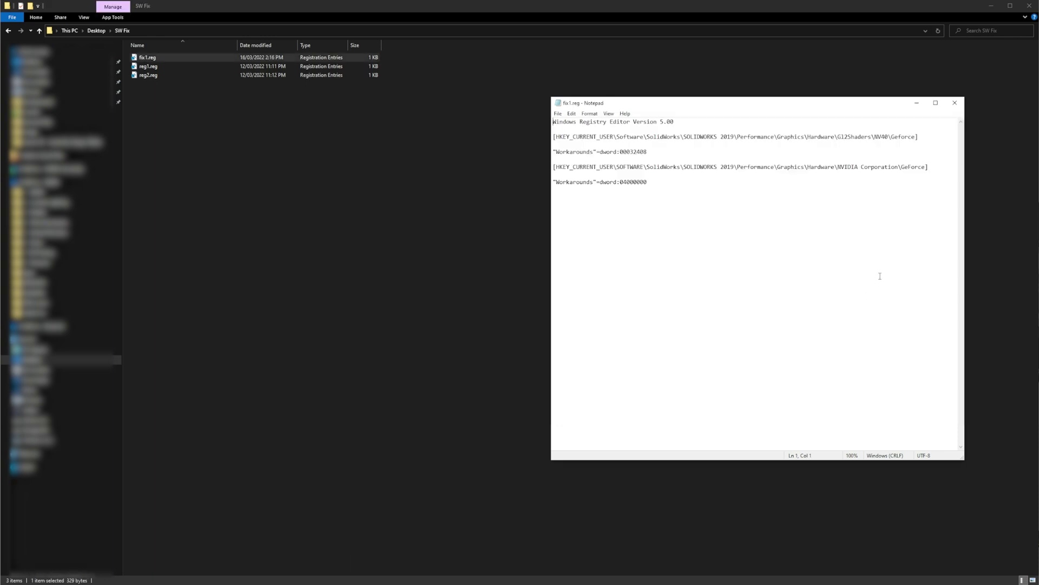
Step: Close Notepad, merge fix1.reg into the registry, and acknowledge the success message
{"action": "left_click", "coordinate": [955, 103]}
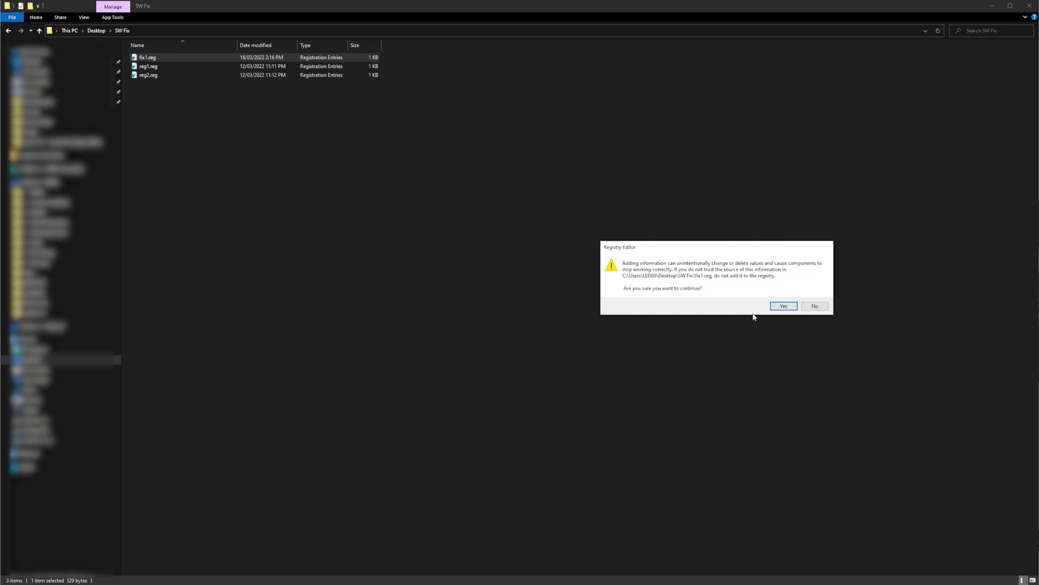
{"action": "left_click", "coordinate": [784, 306]}
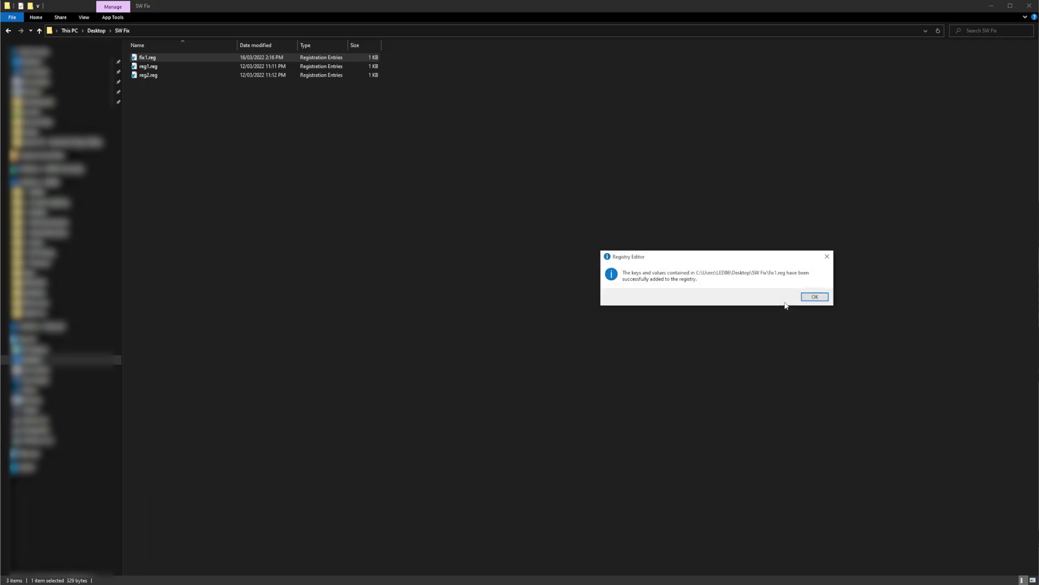
{"action": "left_click", "coordinate": [814, 297]}
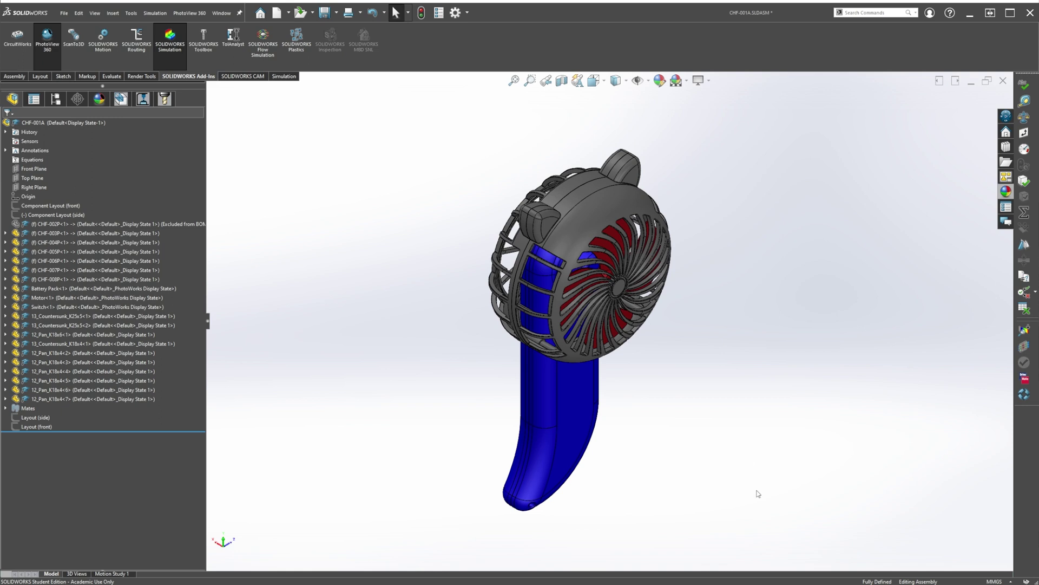
{"action": "left_click", "coordinate": [709, 82]}
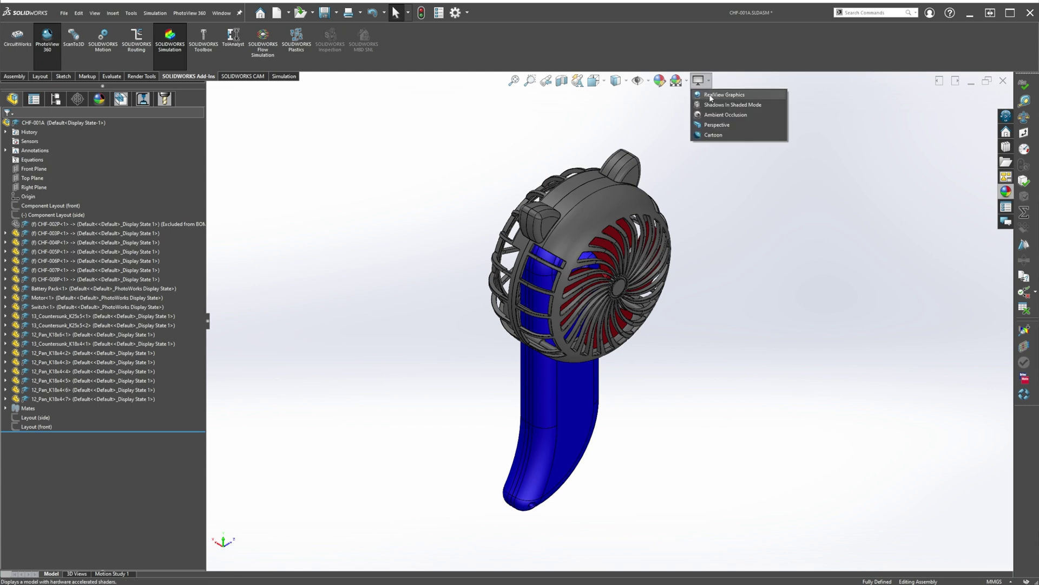
{"action": "left_click", "coordinate": [706, 93]}
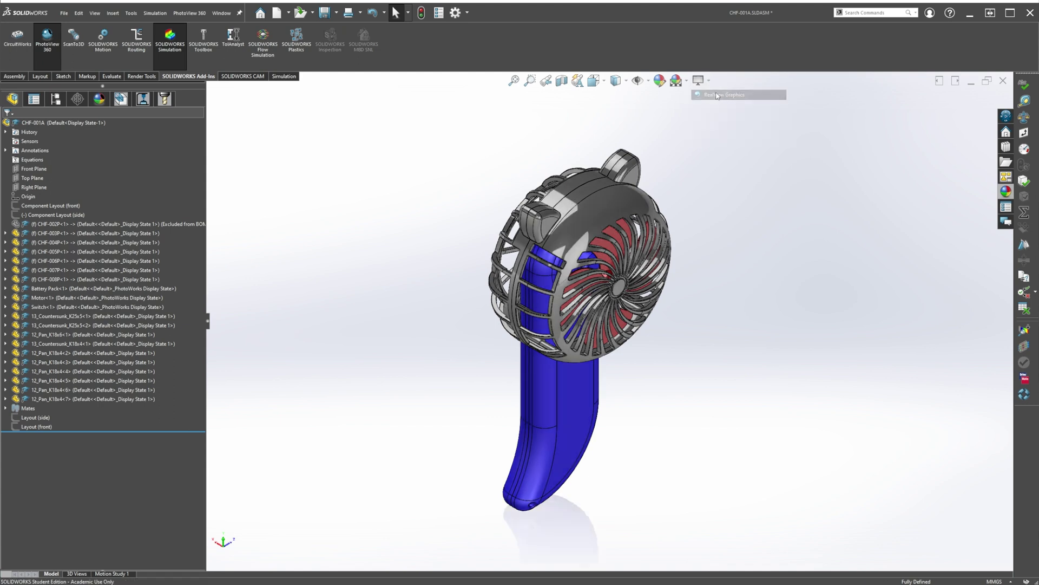
{"action": "left_click", "coordinate": [709, 82]}
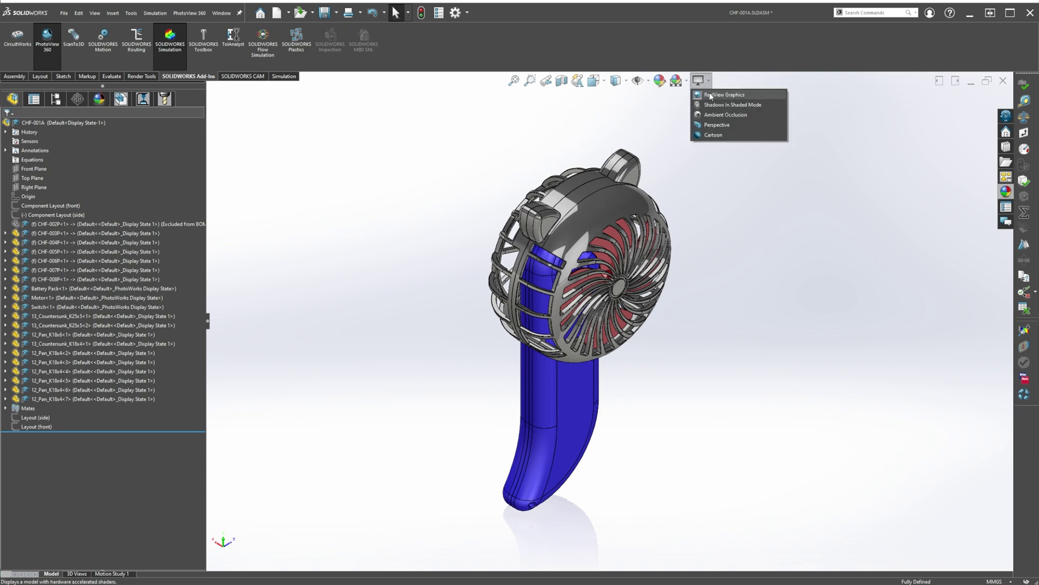
{"action": "left_click", "coordinate": [711, 95]}
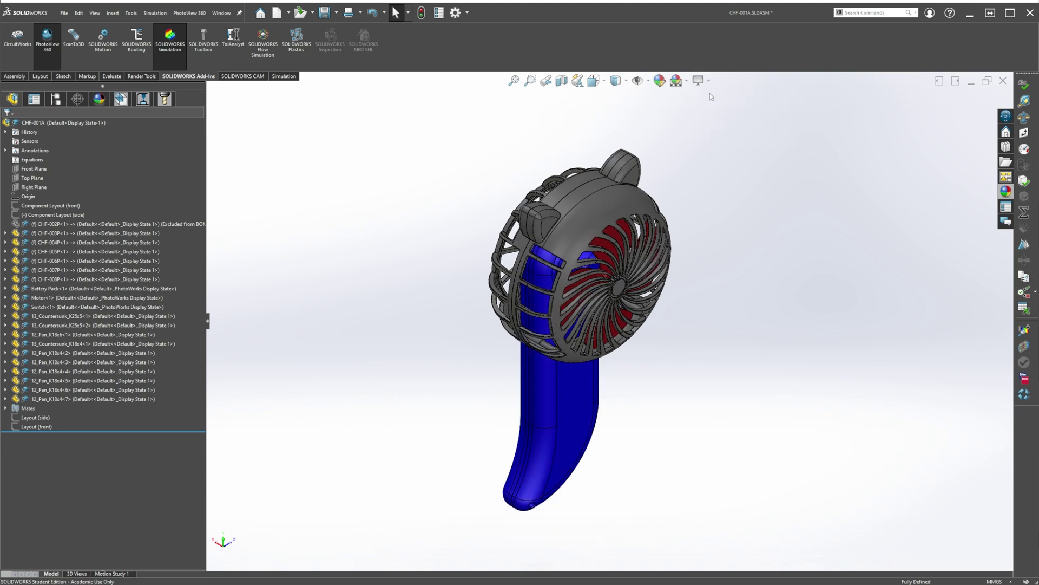
Step: Paste the SOLIDWORKS 2020 Workarounds script, save it as fix2.reg in SW Fix, and close Notepad
{"action": "left_click", "coordinate": [969, 19]}
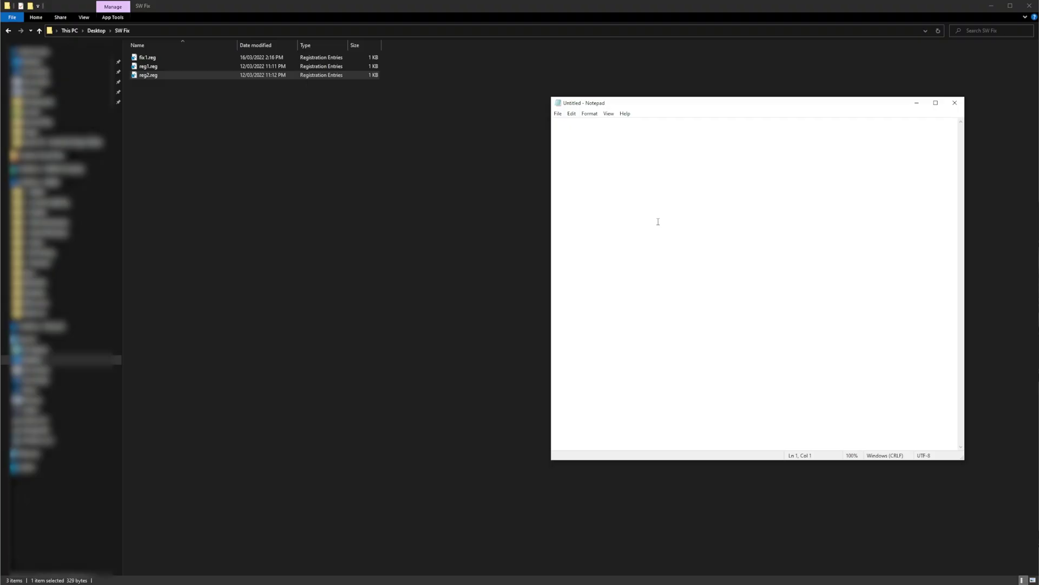
{"action": "type", "text": "Windows Registry Editor Version 5.00  [HKEY_CURRENT_USER\\Software\\SolidWorks\\SOLIDWORKS 2020\\Performance\\Graphics\\Hardware\\Gl2Shaders\\NV40\\Geforce]  \"Workarounds\"=dword:00032408  [HKEY_CURRENT_USER\\SOFTWARE\\SolidWorks\\SOLIDWORKS 2020\\Performance\\Graphics\\Hardware\\NVIDIA Corporation\\GeForce]  \"Workarounds\"=dword:04000000"}
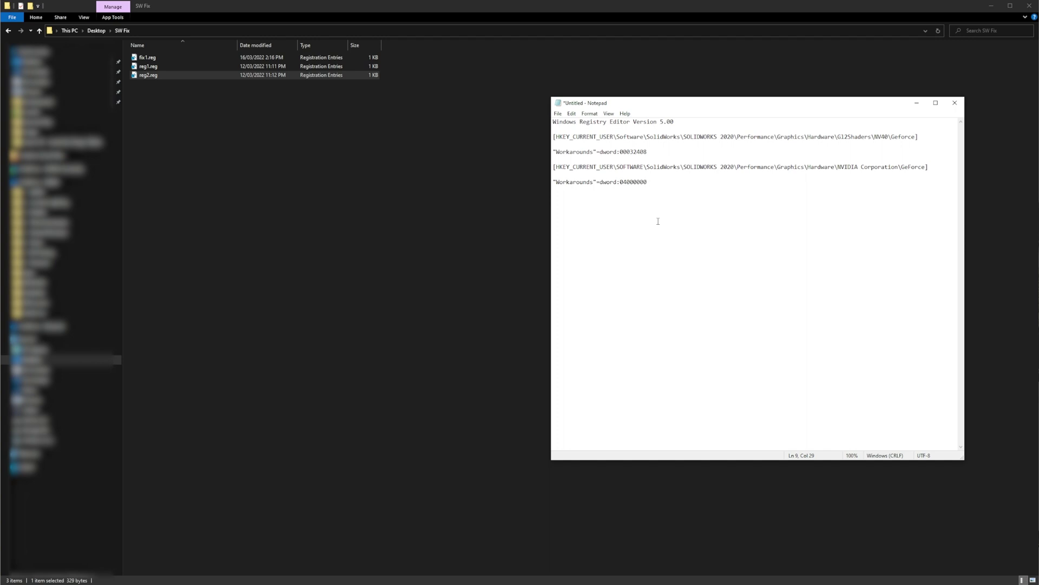
{"action": "left_click", "coordinate": [557, 113]}
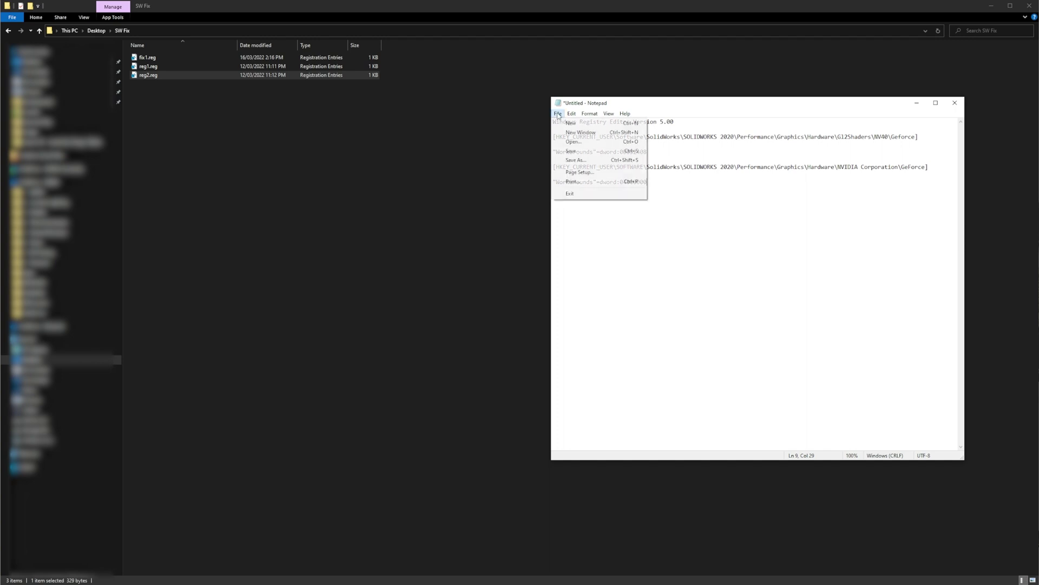
{"action": "left_click", "coordinate": [571, 151]}
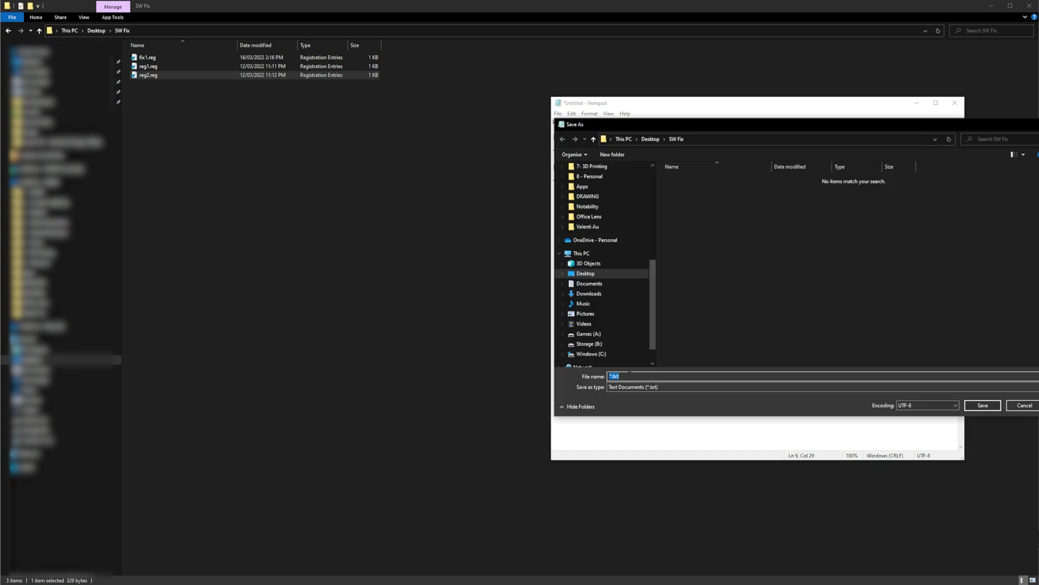
{"action": "type", "text": "fix2.reg"}
{"action": "key", "text": "Return"}
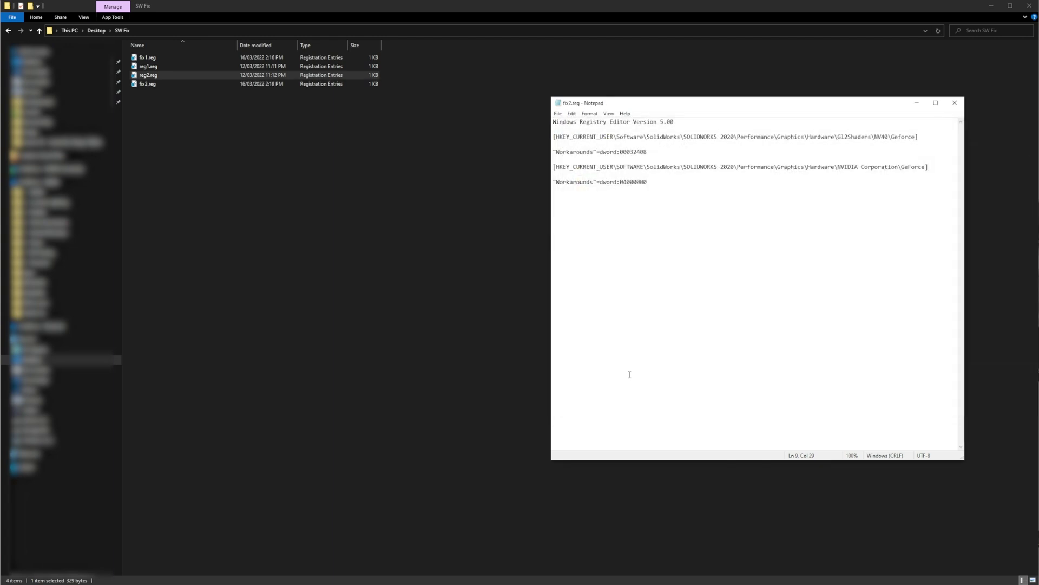
{"action": "left_click", "coordinate": [955, 102]}
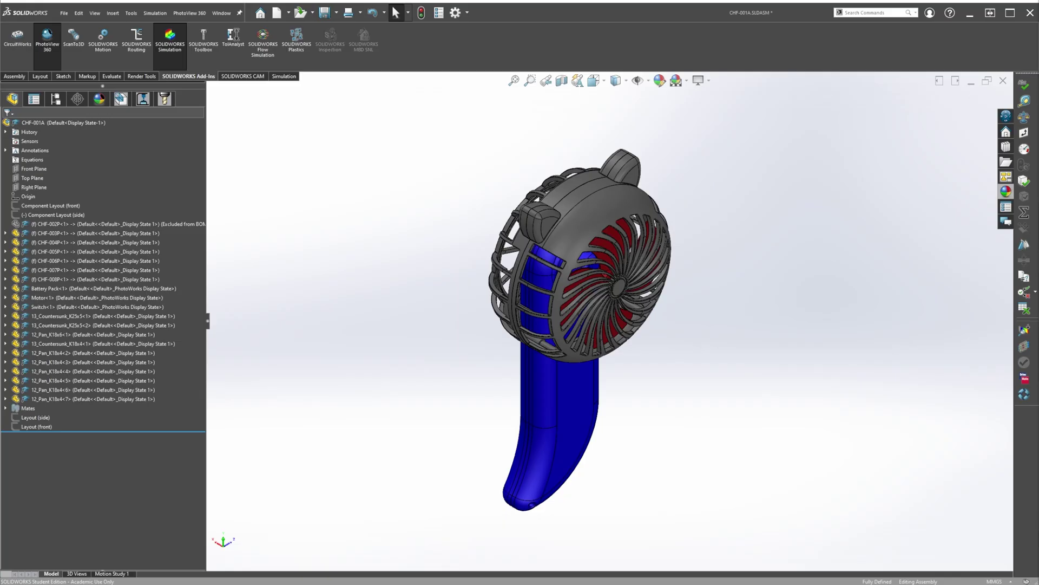
Step: Enable RealView Graphics, shadows, ambient occlusion and perspective, then set the isometric view (Ctrl+7)
{"action": "left_click", "coordinate": [699, 81]}
{"action": "left_click", "coordinate": [712, 95]}
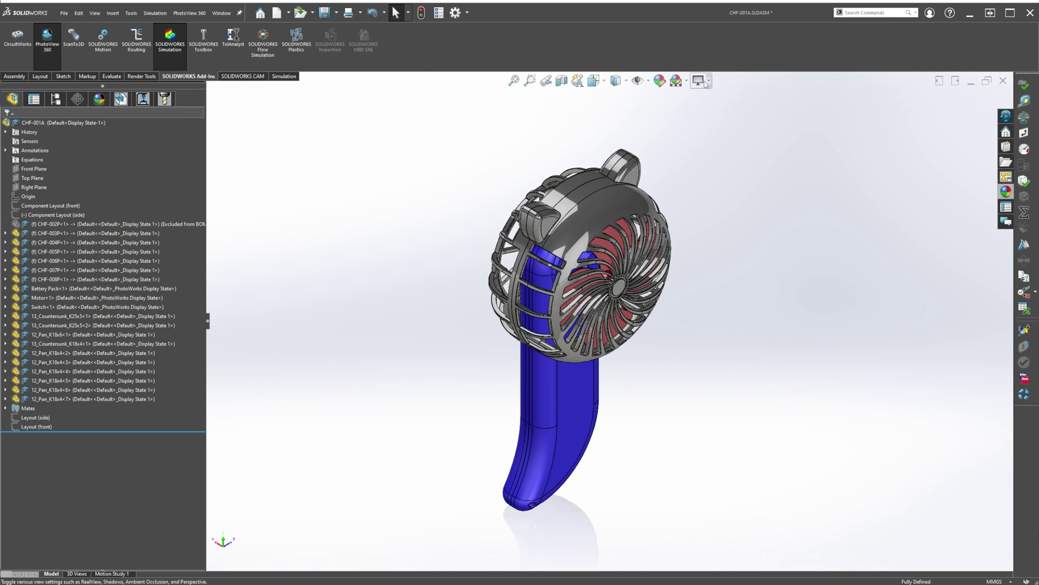
{"action": "left_click", "coordinate": [703, 80]}
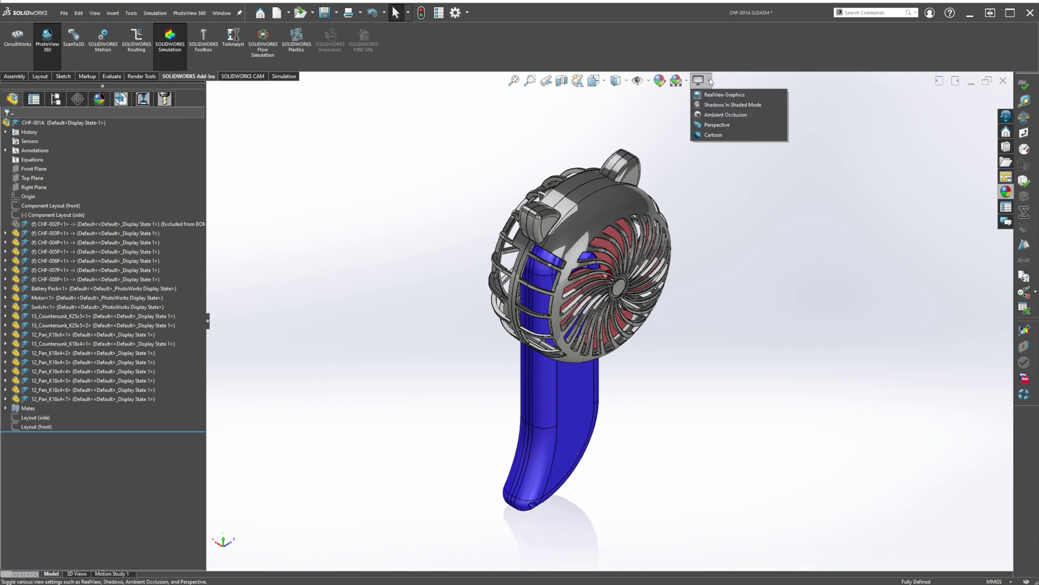
{"action": "left_click", "coordinate": [724, 105]}
{"action": "left_click", "coordinate": [698, 80]}
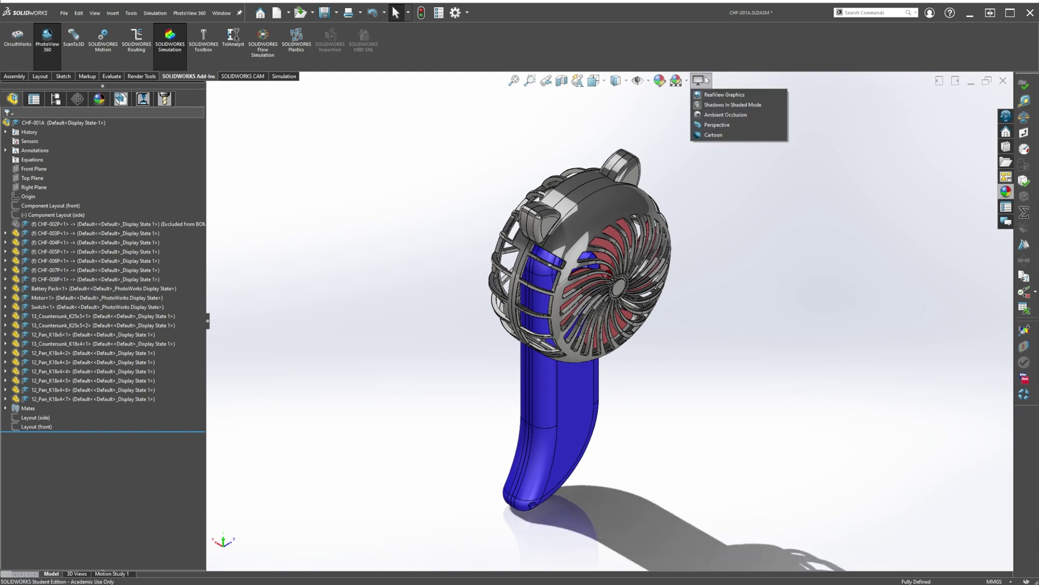
{"action": "left_click", "coordinate": [723, 115]}
{"action": "left_click", "coordinate": [720, 125]}
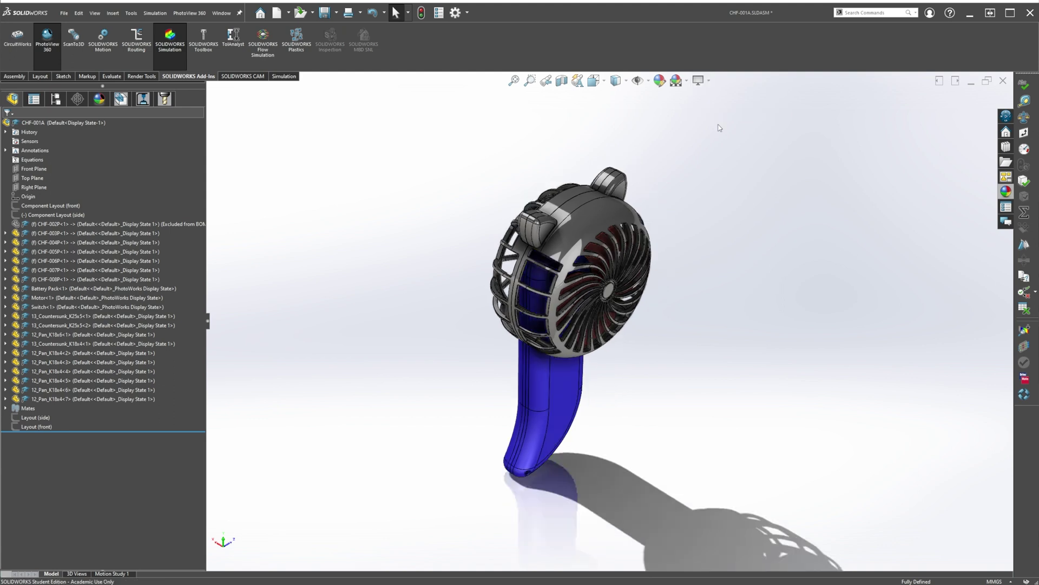
{"action": "key", "text": "ctrl+7"}
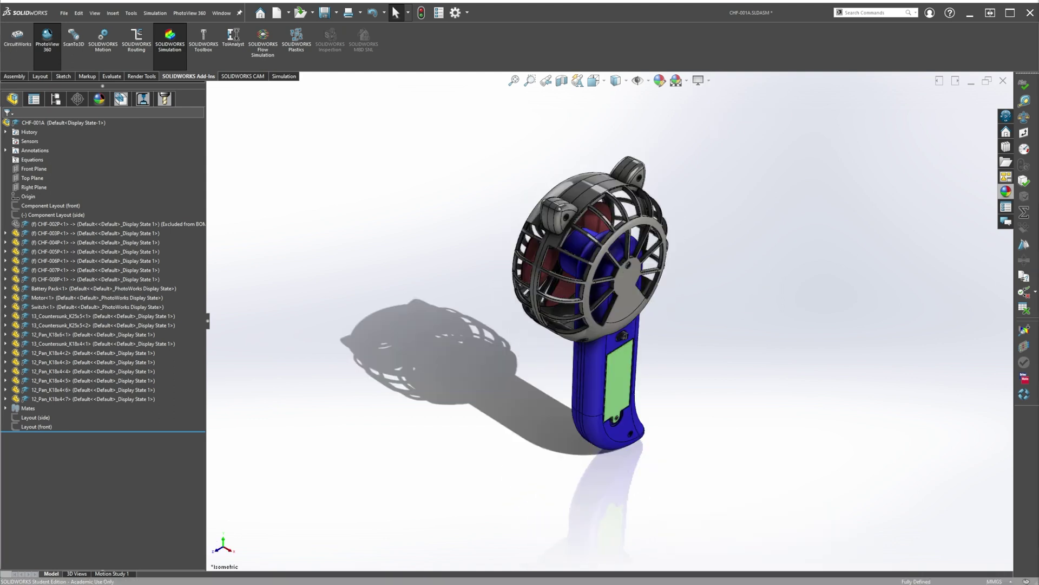